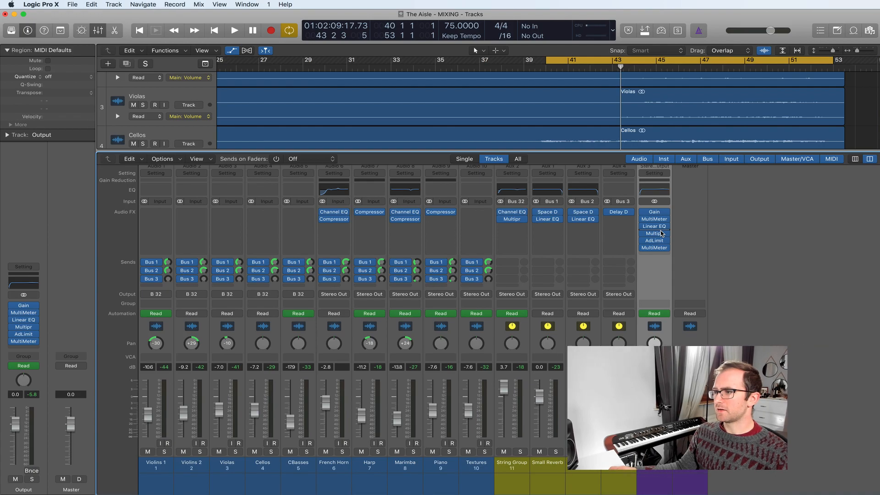
Step: Insert a stereo Exciter on the Output channel between the Linear Phase EQ and the Multipressor
click(664, 237)
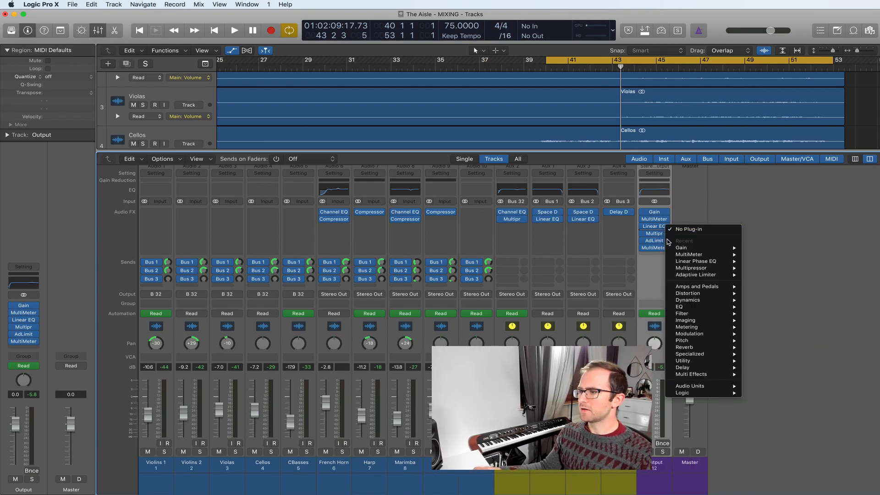
mouse_move(696, 357)
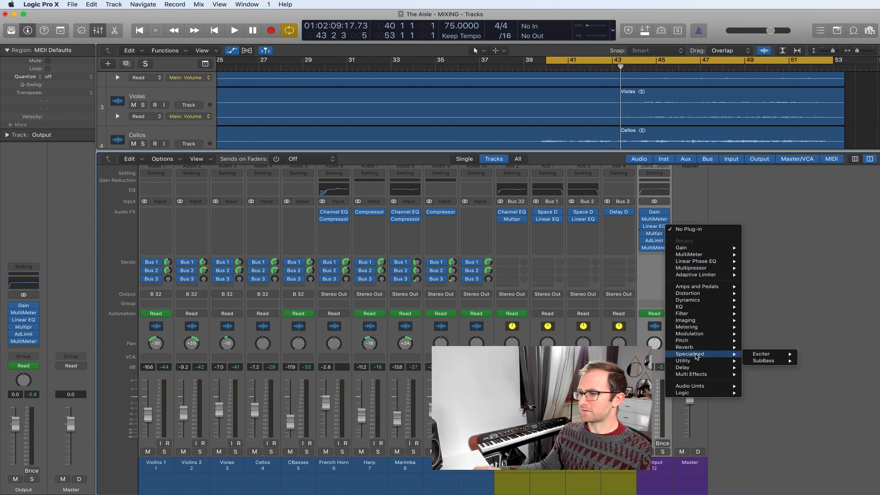
mouse_move(756, 357)
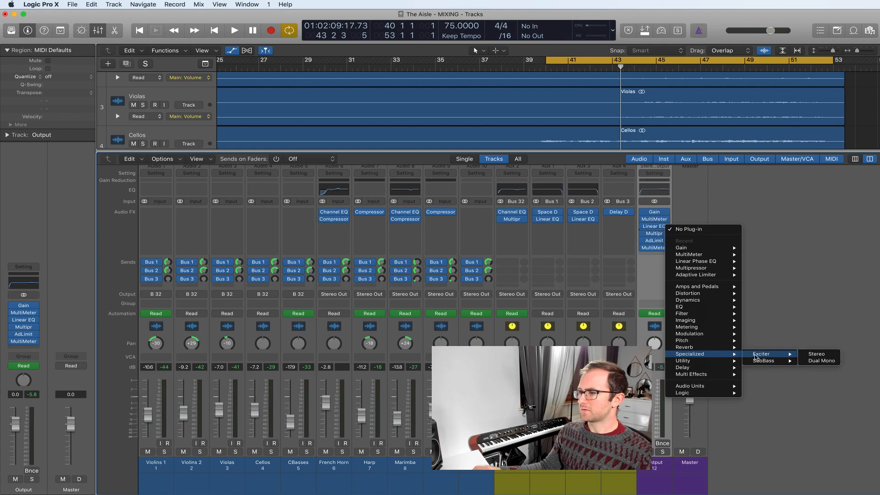
click(817, 354)
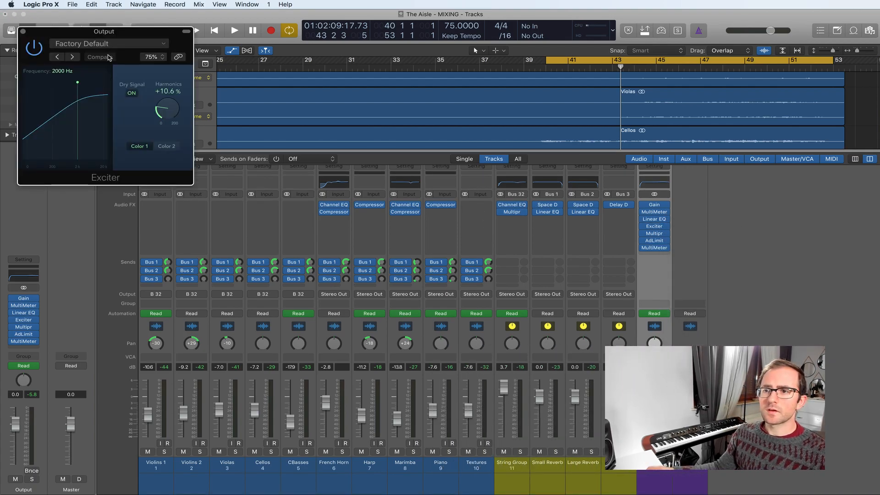
Step: Switch the Exciter back and forth between Color 1 and Color 2, ending on Color 1
click(166, 147)
click(139, 146)
click(163, 147)
click(139, 146)
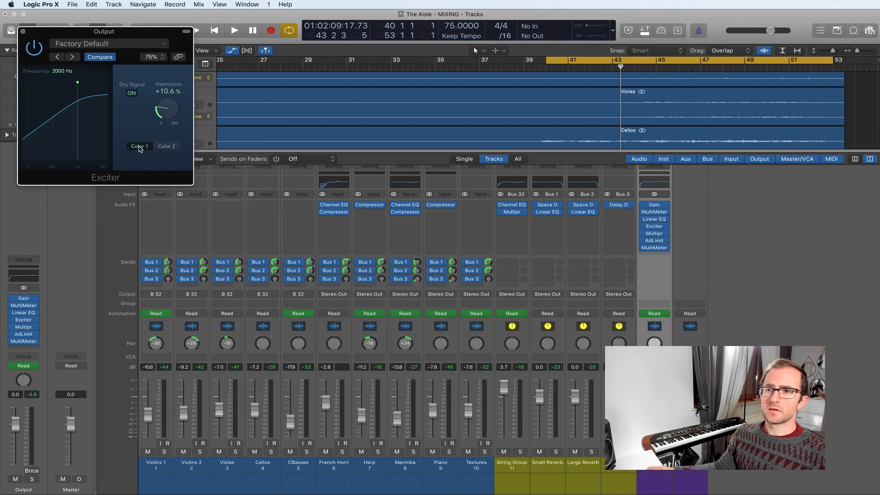
Step: Go through the Exciter's factory presets, including Artificial Overload, and load the Sizzle preset
click(120, 44)
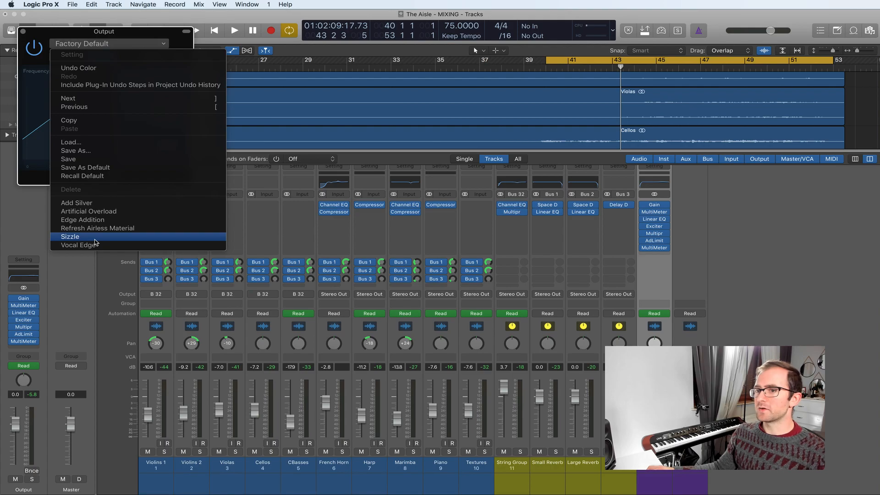
click(95, 207)
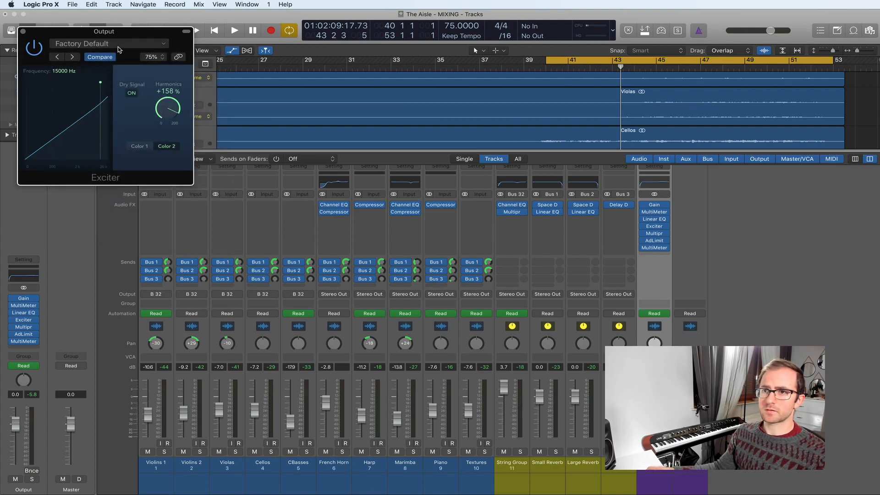
click(73, 57)
click(73, 58)
click(57, 57)
click(57, 58)
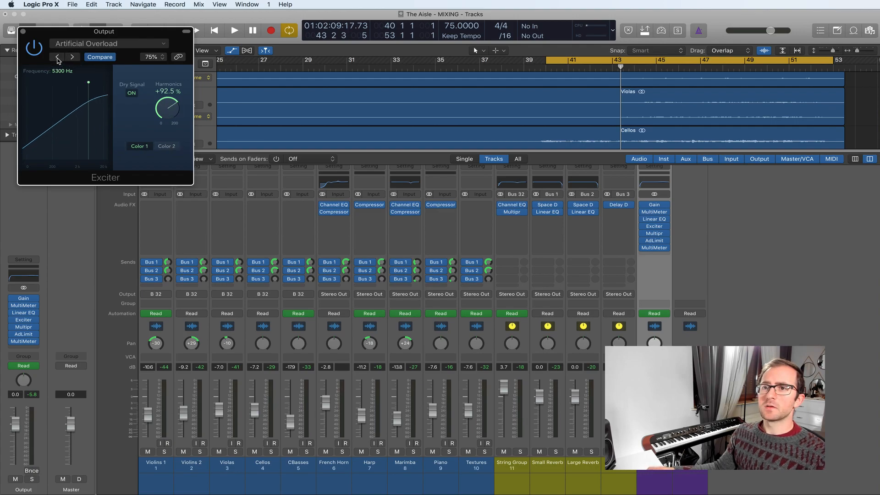
click(73, 58)
click(73, 58)
click(64, 59)
click(64, 56)
drag(63, 58, 63, 64)
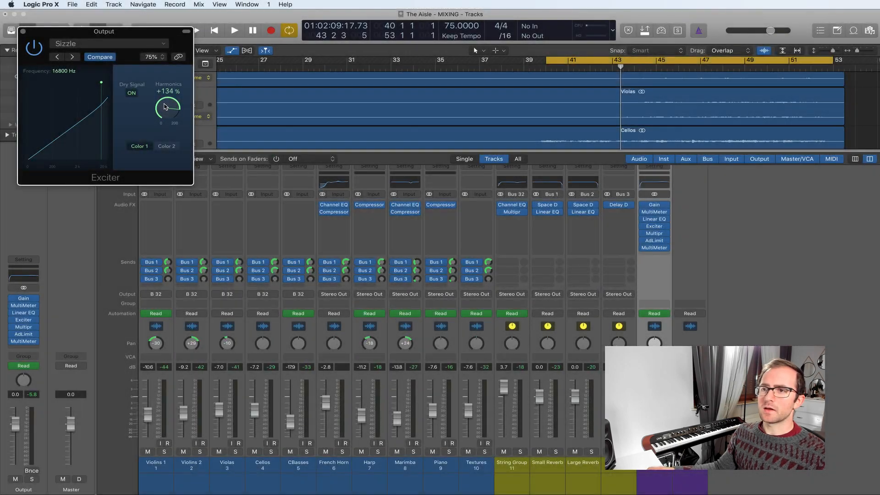
Step: Try the Exciter's Harmonics at 107% with the loop playing, sweep it up to 200% and lower it to about 6%
mouse_move(166, 111)
mouse_down()
mouse_move(168, 143)
mouse_move(165, 116)
mouse_up()
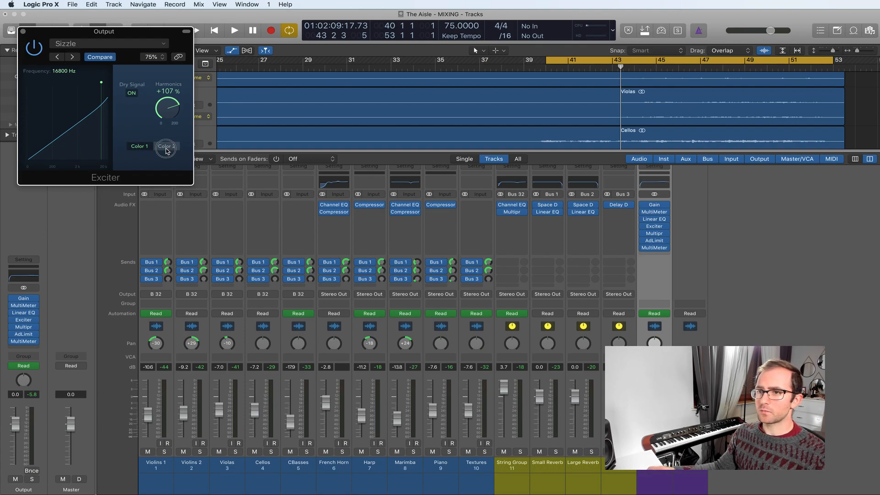
key(space)
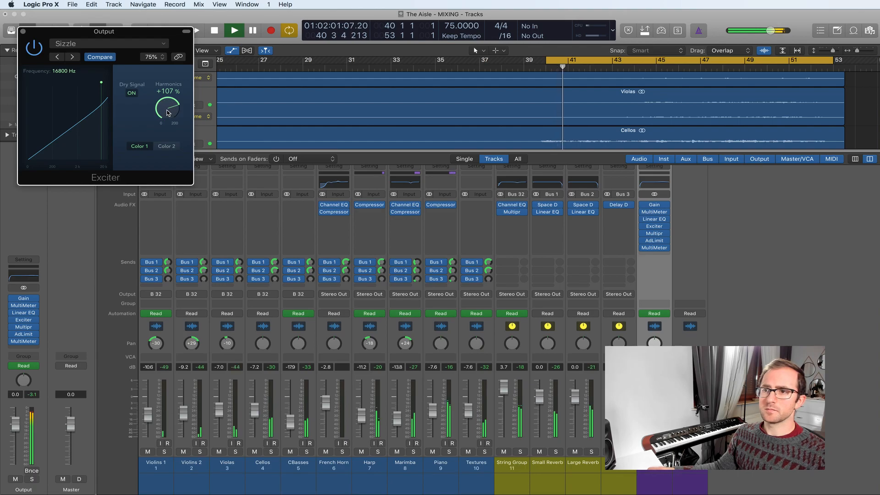
key(space)
drag(168, 109, 164, 45)
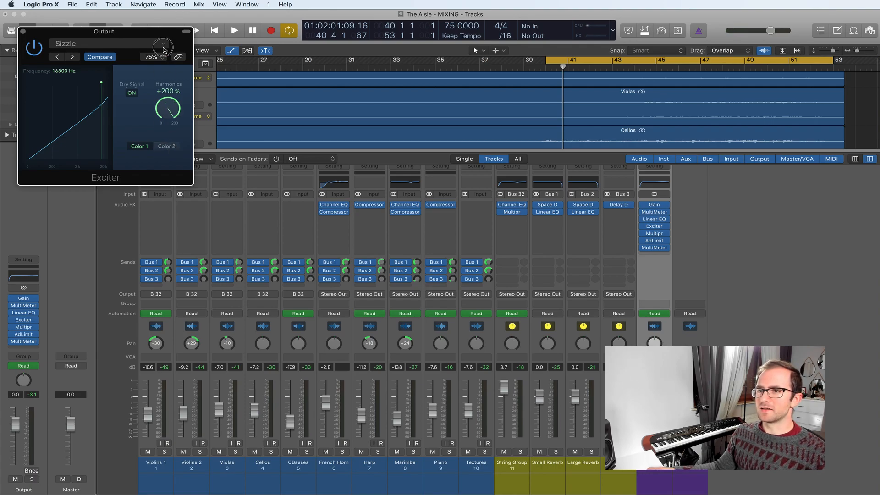
mouse_move(163, 122)
mouse_down()
mouse_move(167, 156)
mouse_move(169, 136)
mouse_up()
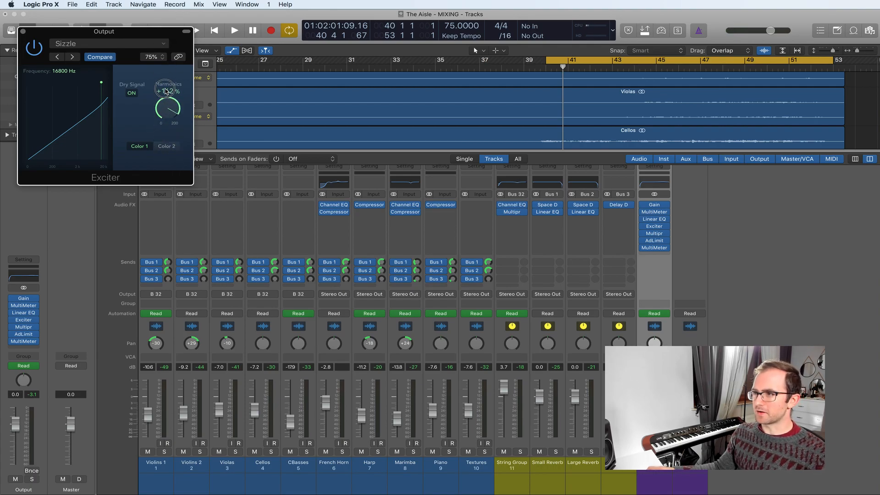
drag(166, 99, 167, 146)
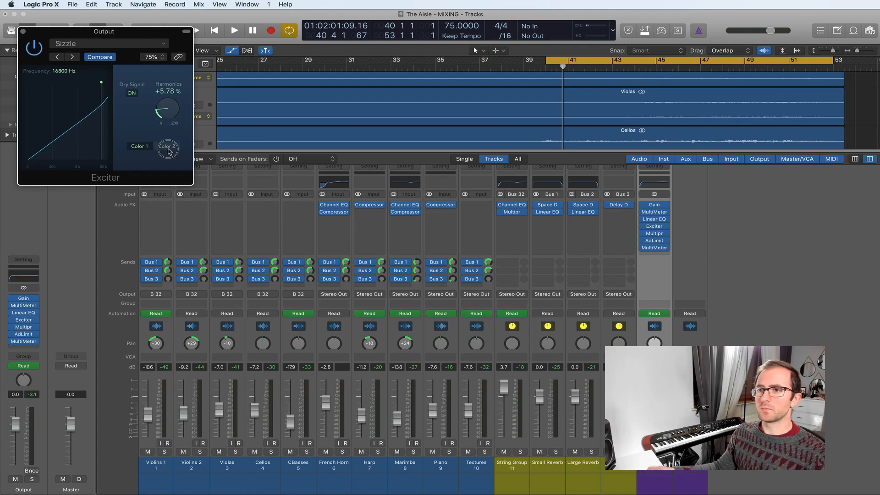
Step: With the loop playing, set the Exciter to Color 2, 15000 Hz and 122% Harmonics, and compare it against bypass
key(space)
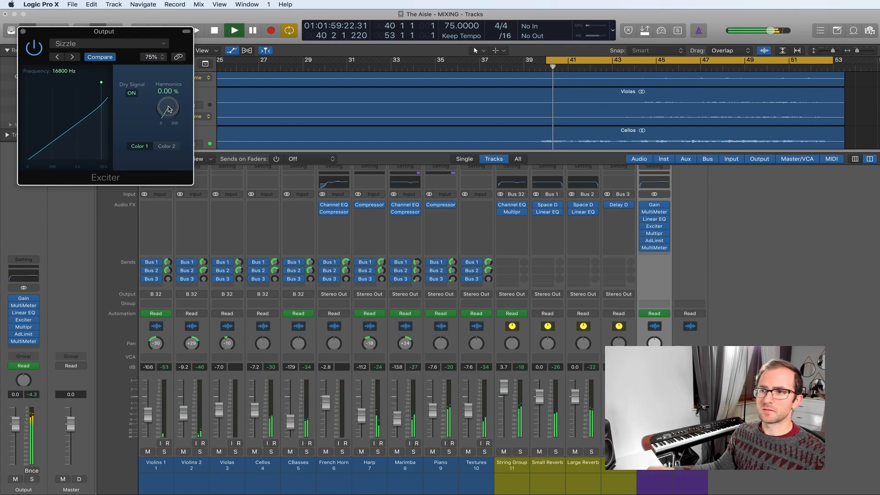
mouse_move(168, 127)
mouse_down()
mouse_move(167, 93)
mouse_move(178, 207)
mouse_move(166, 143)
mouse_up()
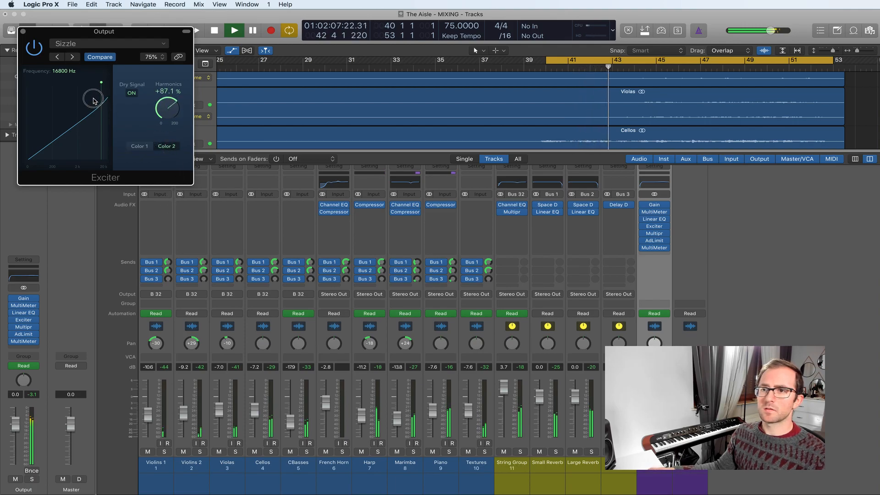
drag(101, 86, 100, 87)
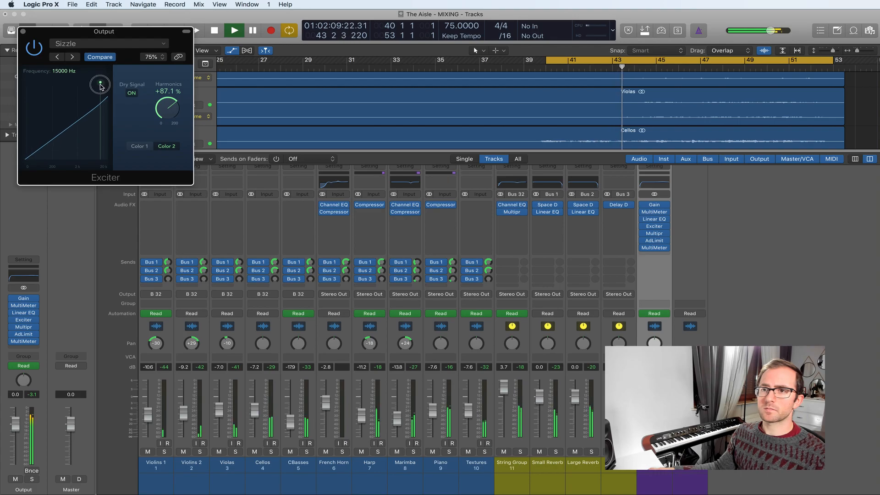
drag(167, 106, 168, 97)
click(35, 47)
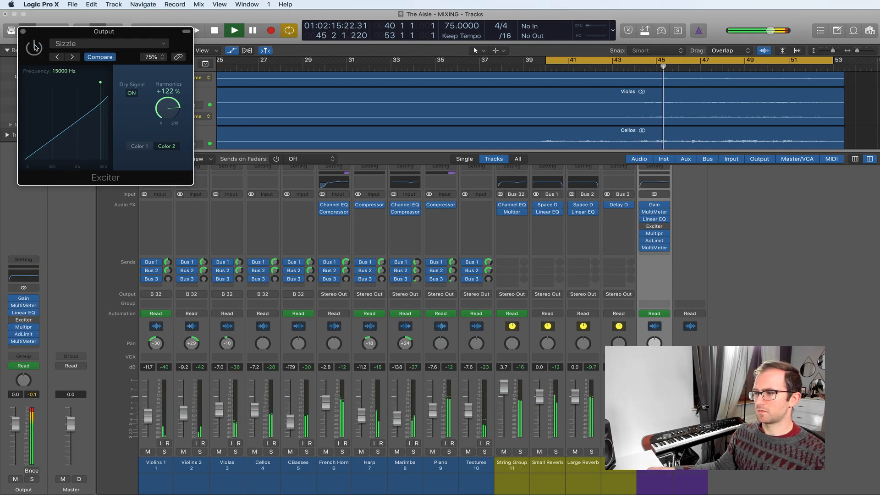
click(35, 46)
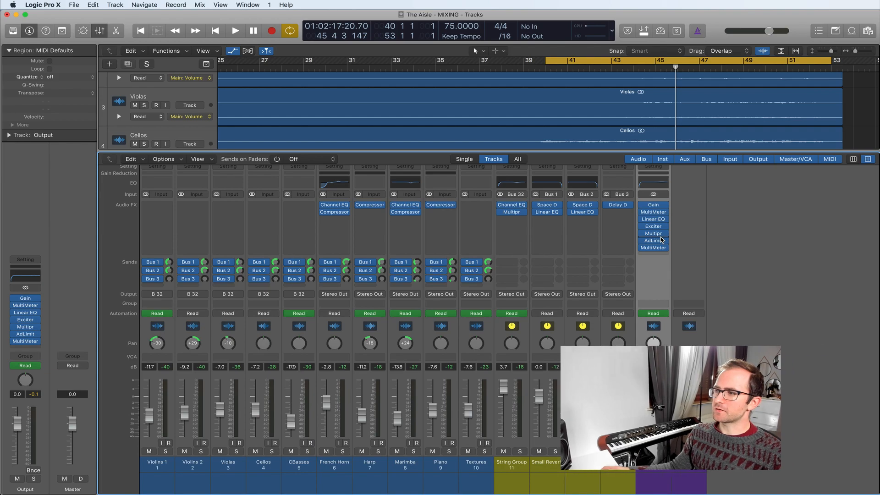
Step: Insert Stereo Spread on the Output channel between the Multipressor and Adaptive Limiter, and load its Light HF Spread preset
click(662, 239)
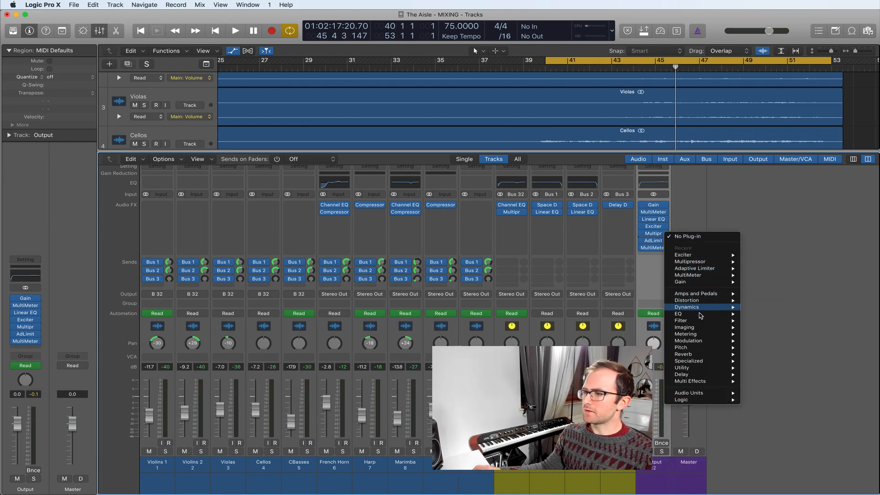
mouse_move(688, 328)
mouse_move(774, 344)
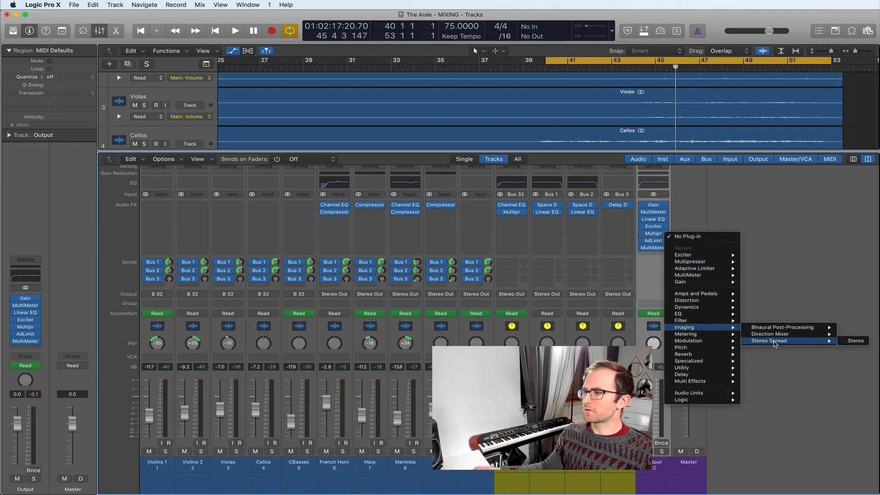
click(856, 341)
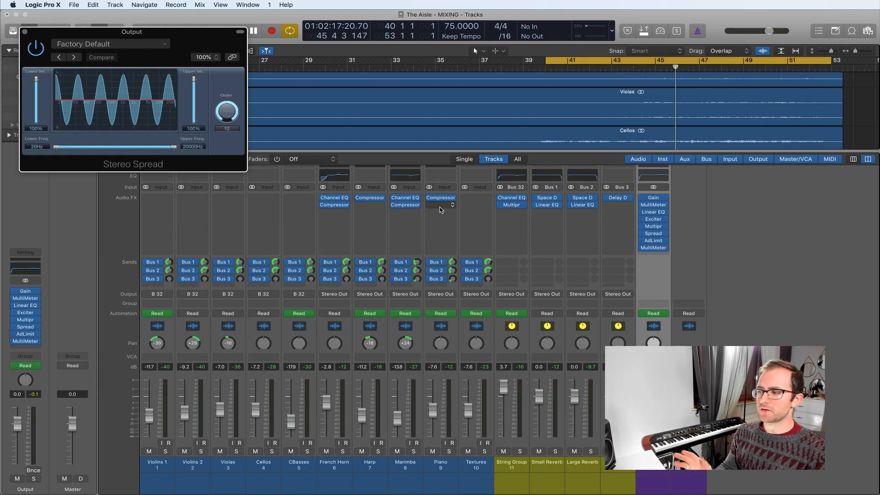
click(131, 48)
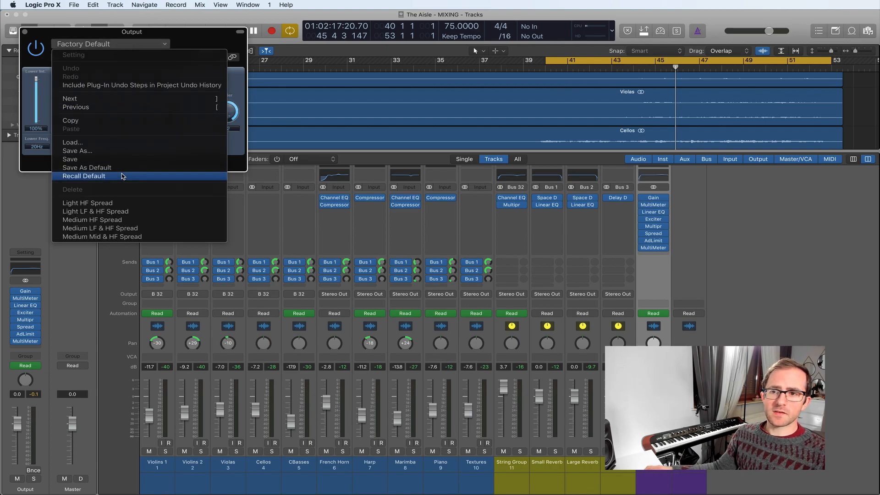
click(116, 205)
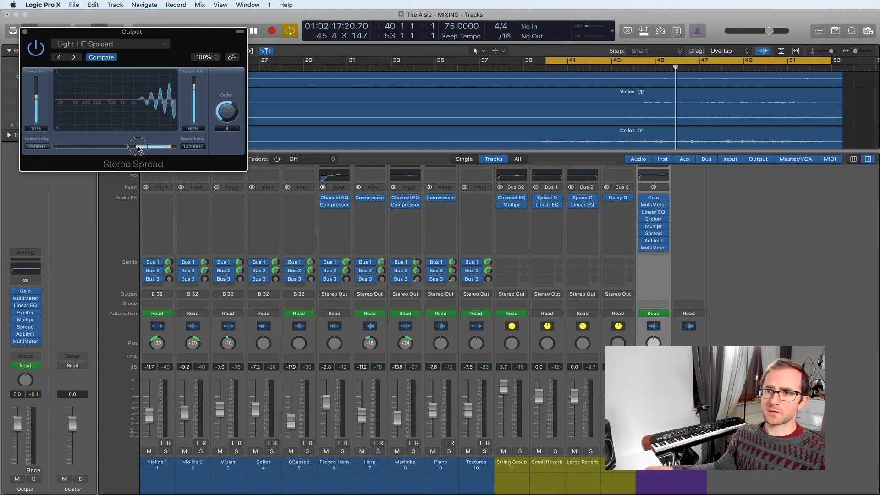
Step: Set the Stereo Spread's lower frequency to 2300 Hz, upper intensity to 74% and order to 11
drag(138, 149, 55, 153)
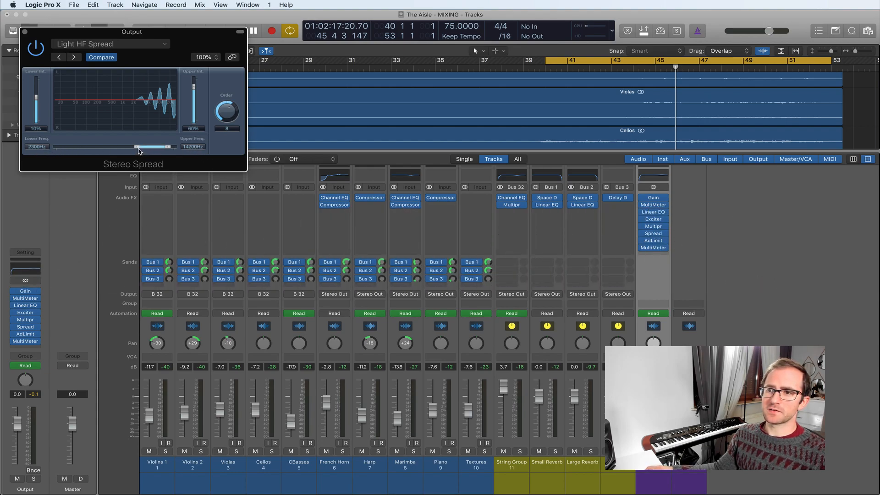
mouse_move(138, 148)
mouse_down()
mouse_move(88, 147)
mouse_move(138, 147)
mouse_up()
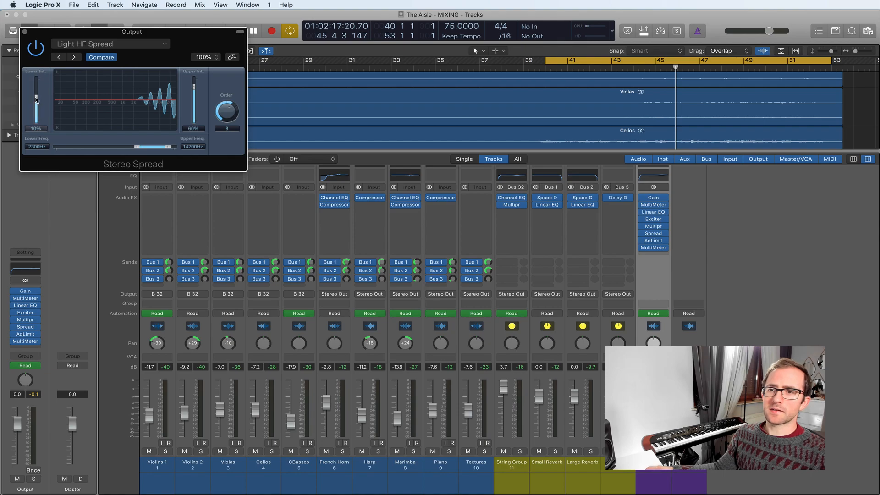
mouse_move(37, 99)
mouse_down()
mouse_move(36, 80)
mouse_move(34, 98)
mouse_up()
mouse_move(194, 89)
mouse_down()
mouse_move(194, 99)
mouse_move(193, 81)
mouse_up()
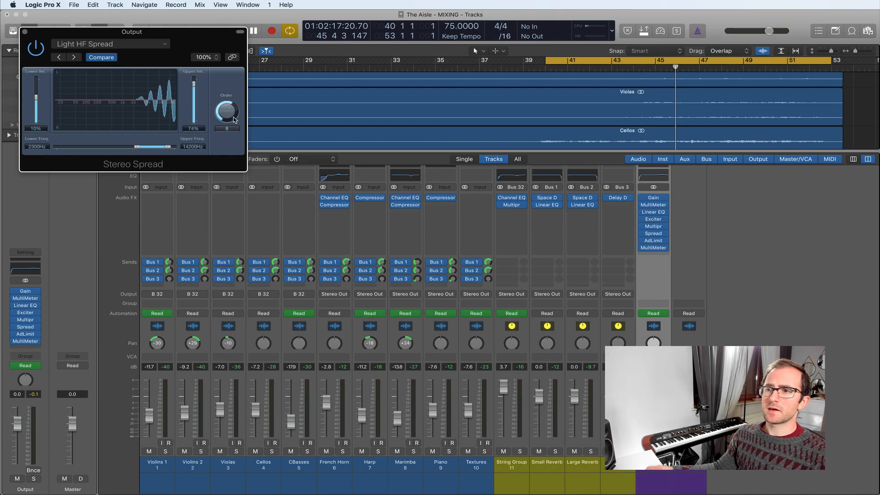
drag(227, 114, 221, 91)
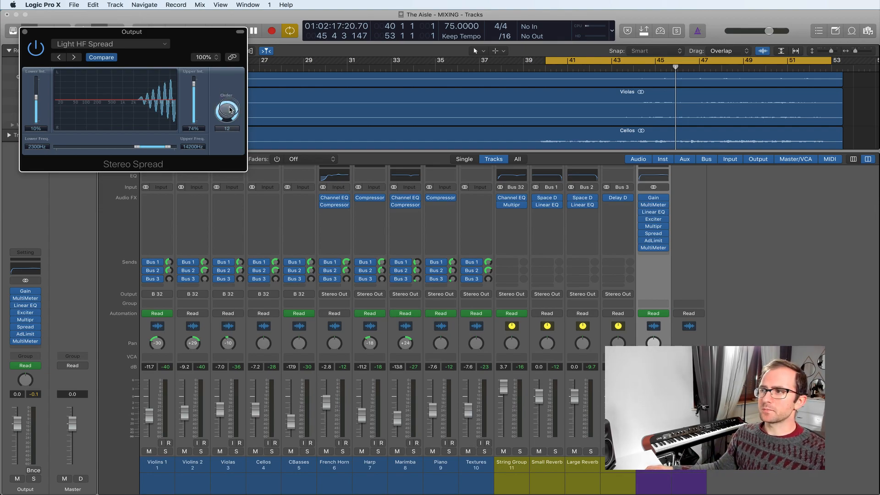
drag(231, 110, 230, 114)
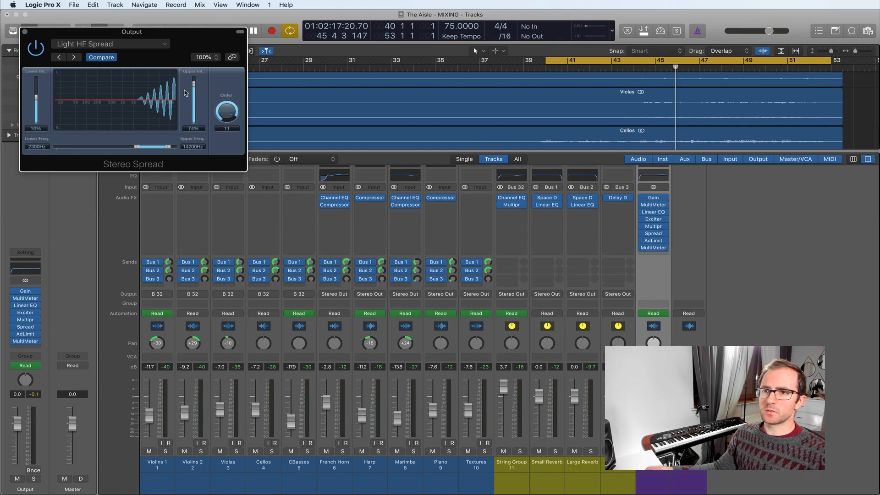
Step: Play the loop and compare the mix with Stereo Spread bypassed and enabled
key(space)
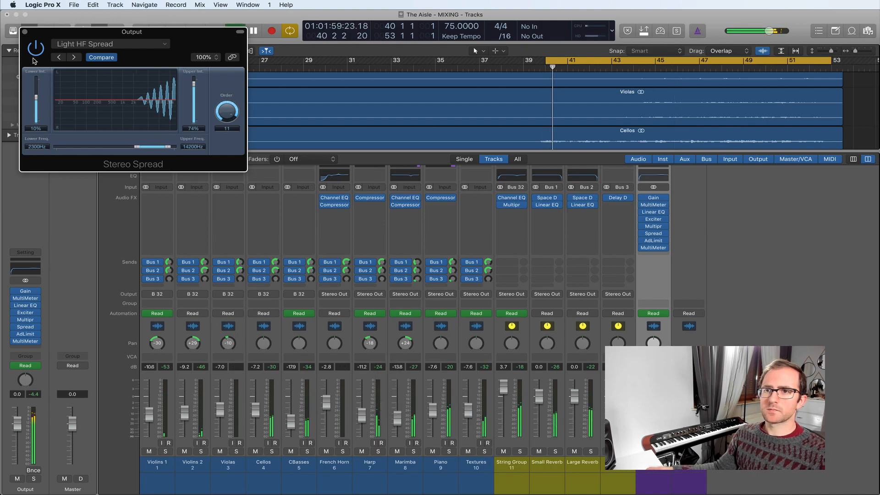
click(35, 49)
click(34, 52)
Step: Set the Stereo Spread to order 10, upper intensity 56%, lower intensity 18%, and a frequency range of 1900 to 16300 Hz
drag(228, 114, 229, 120)
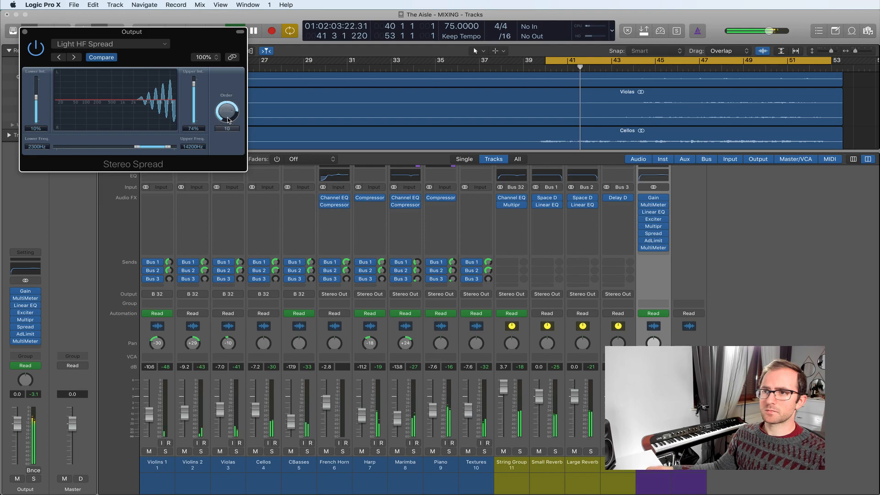
drag(194, 81, 195, 89)
drag(36, 99, 34, 101)
drag(136, 147, 172, 147)
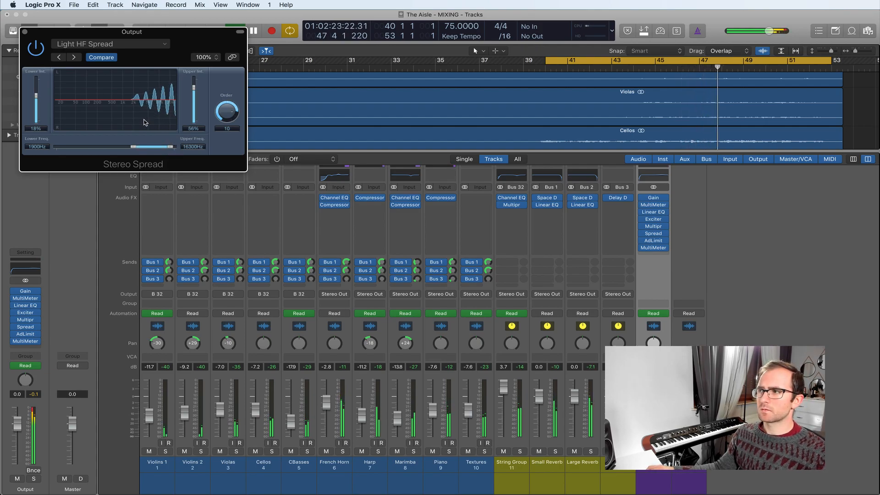
Step: Check the adjusted Stereo Spread against bypass, leave it enabled, stop playback and close its window
click(32, 50)
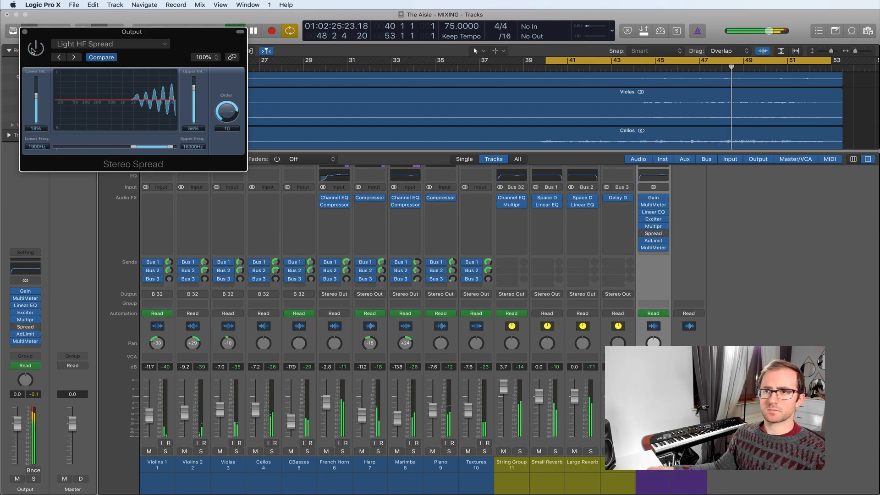
click(32, 50)
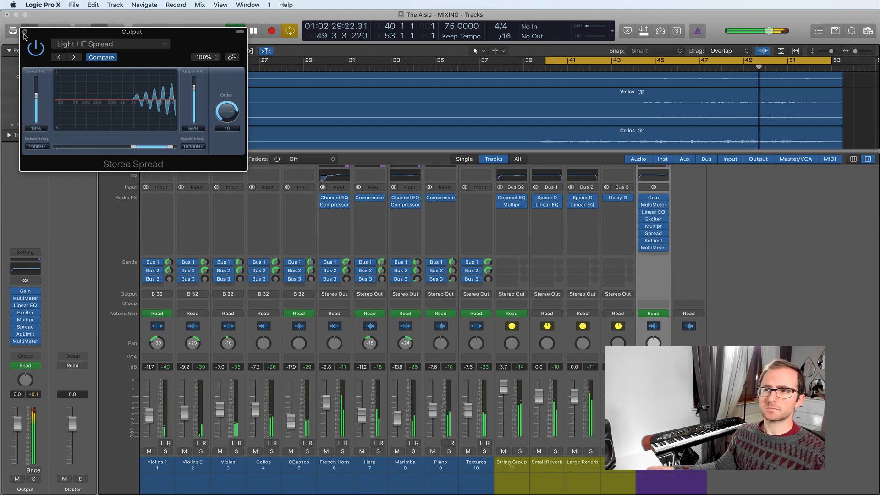
key(space)
click(25, 33)
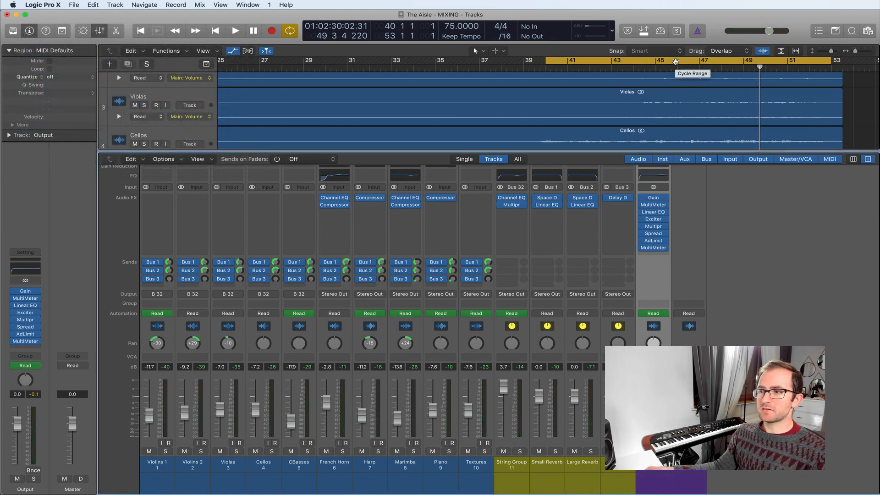
Step: Hide the mixer and track automation, and set the cycle range to the length of the region on the Textures track
key(x)
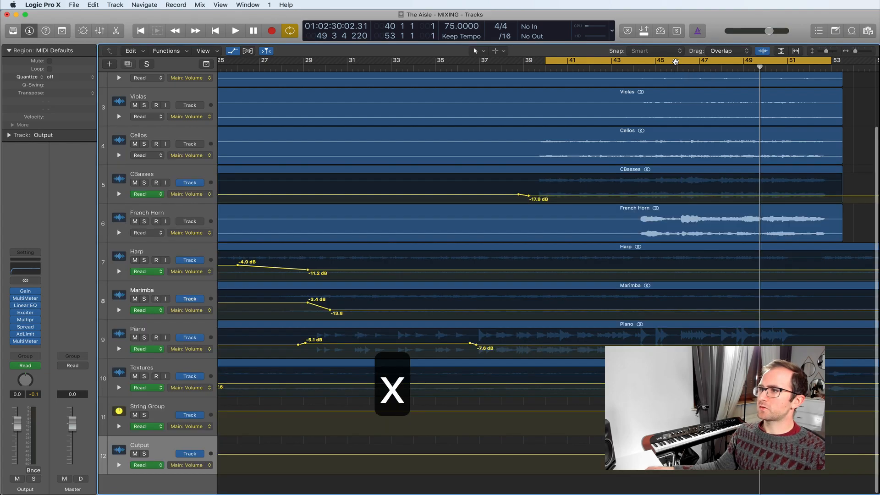
click(675, 61)
key(a)
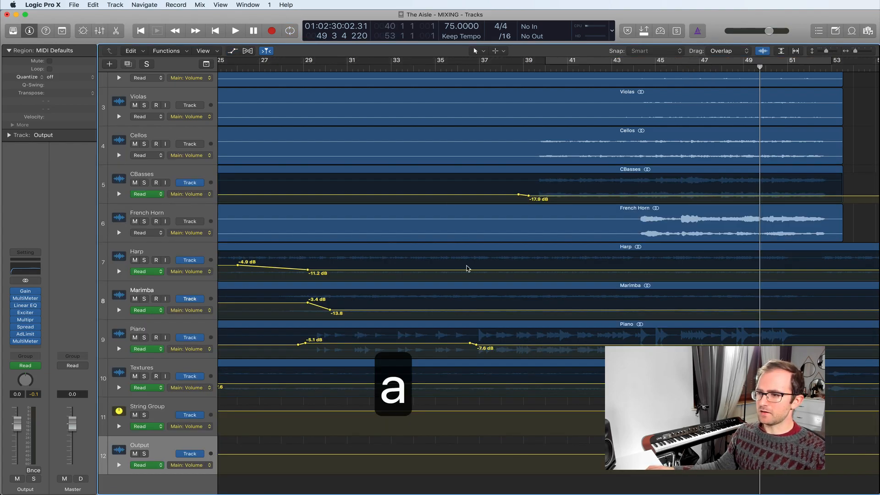
click(402, 220)
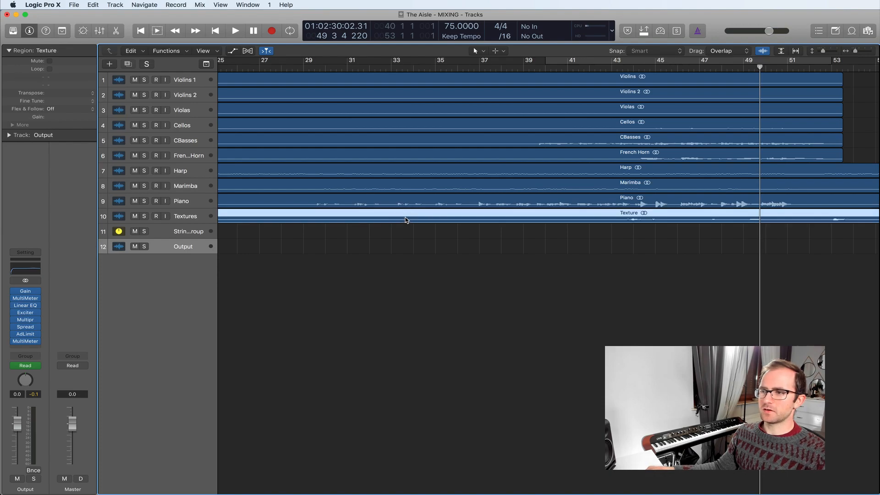
key(super+u)
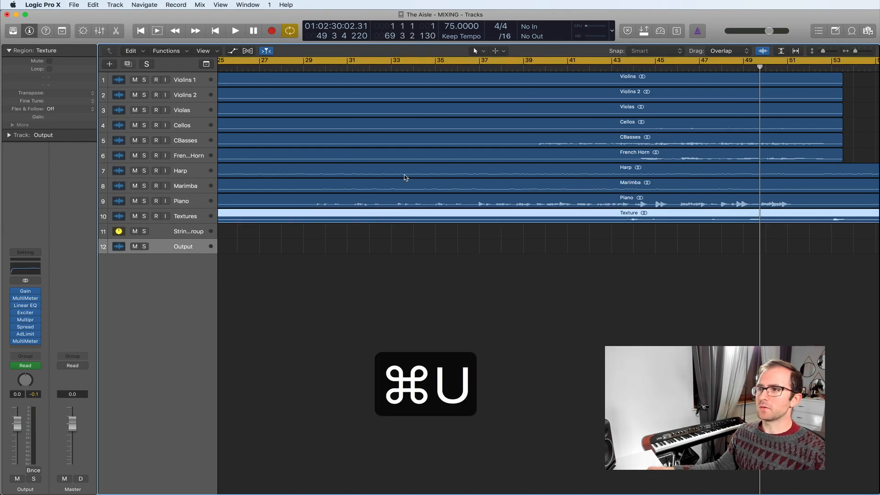
Step: With track automation shown, adjust the cycle range to start at 0 4 2 211 and end at 65 3 1 1
scroll(521, 197, right, 3)
scroll(521, 197, right, 5)
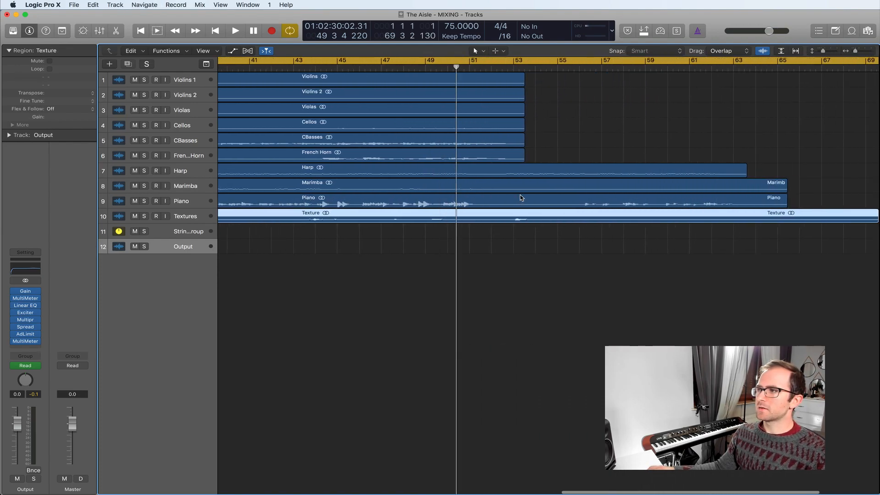
key(a)
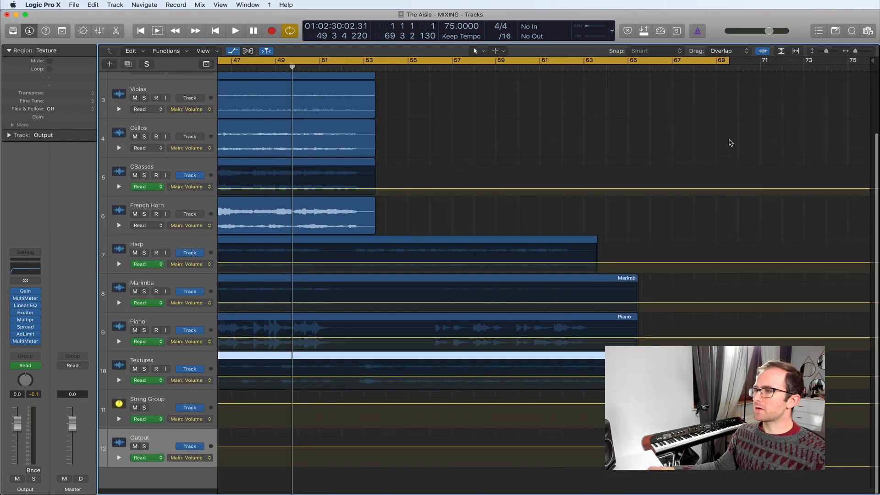
scroll(730, 141, down, 2)
drag(726, 67, 637, 78)
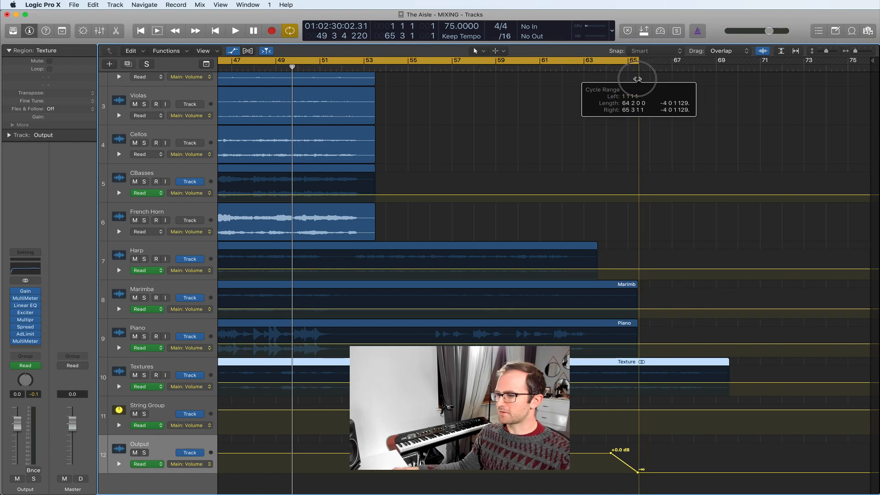
scroll(359, 149, left, 15)
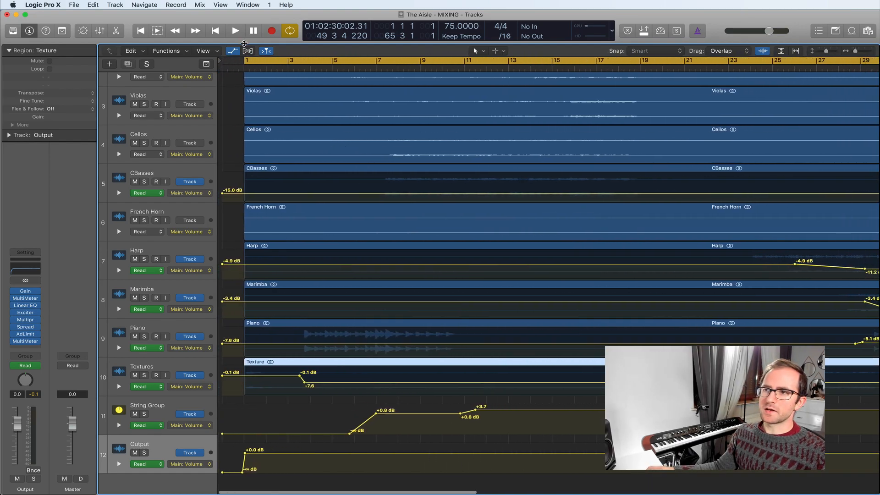
drag(245, 60, 244, 61)
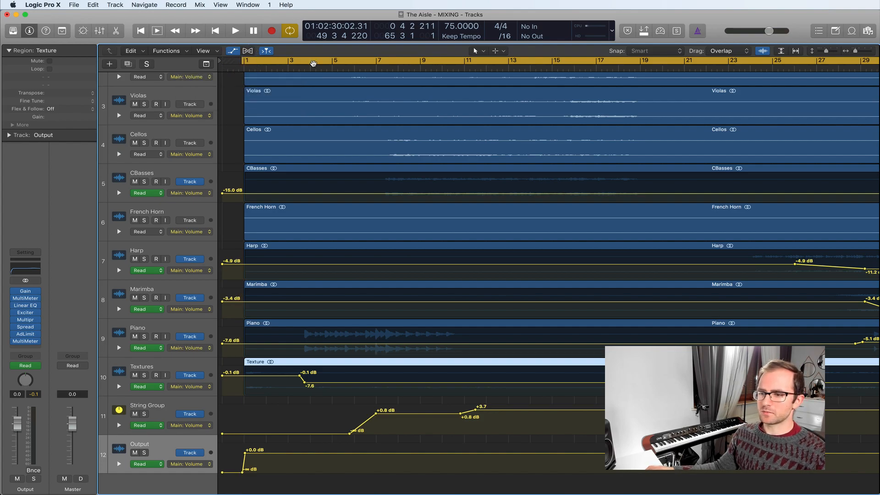
Step: Play the opening and the closing bars of the cycle range to check the Output track's fade-in and fade-out
key(space)
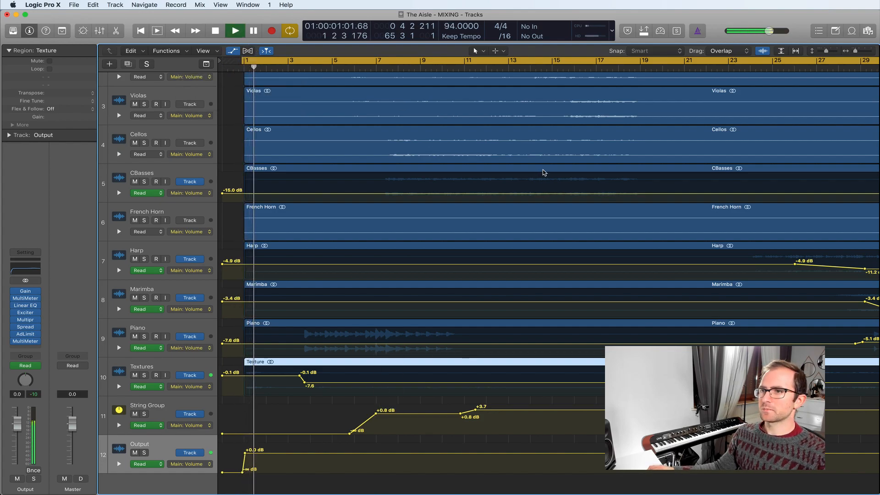
key(space)
scroll(544, 173, right, 10)
key(space)
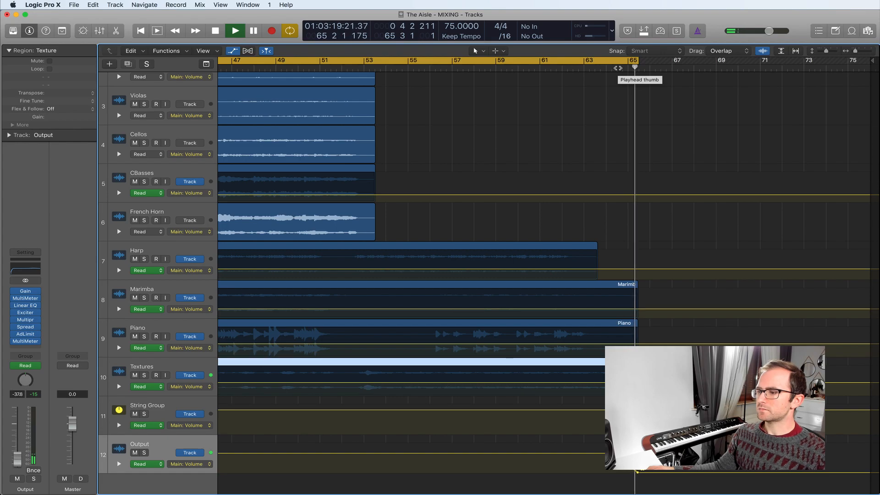
key(space)
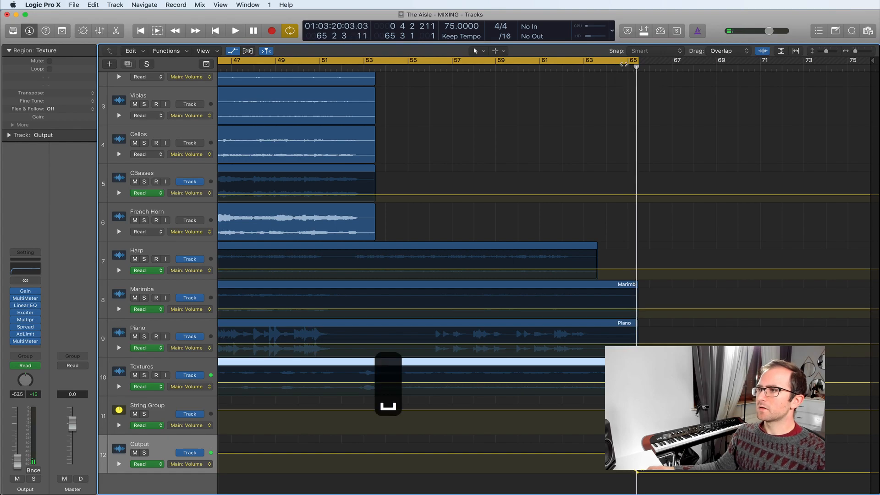
Step: Play the project beyond the cycle end, around bar 72, with cycling off, and turn the cycle range back on
click(596, 60)
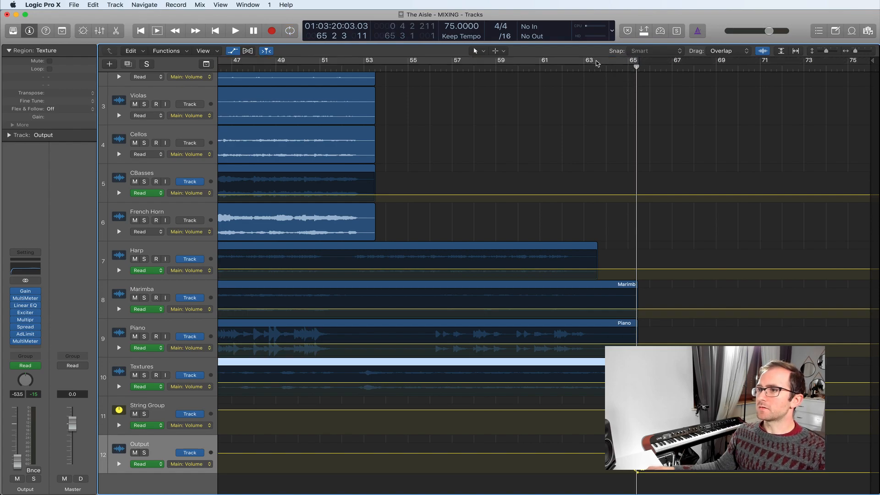
click(787, 67)
key(space)
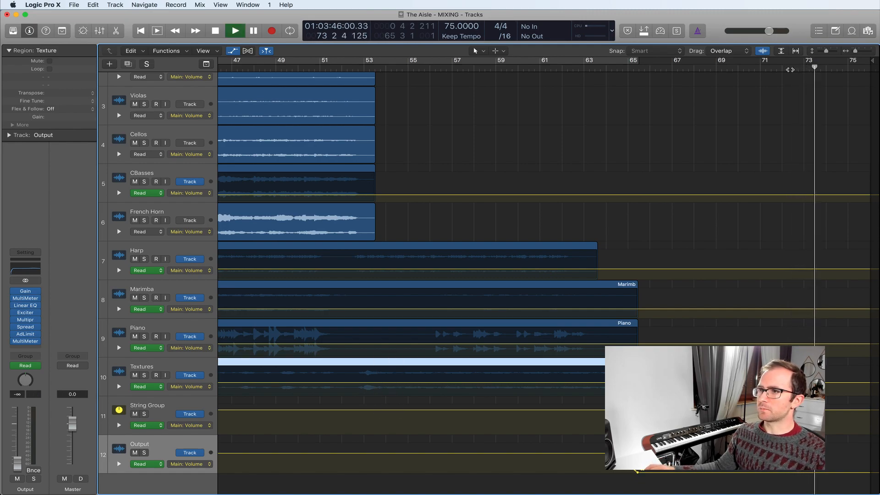
key(space)
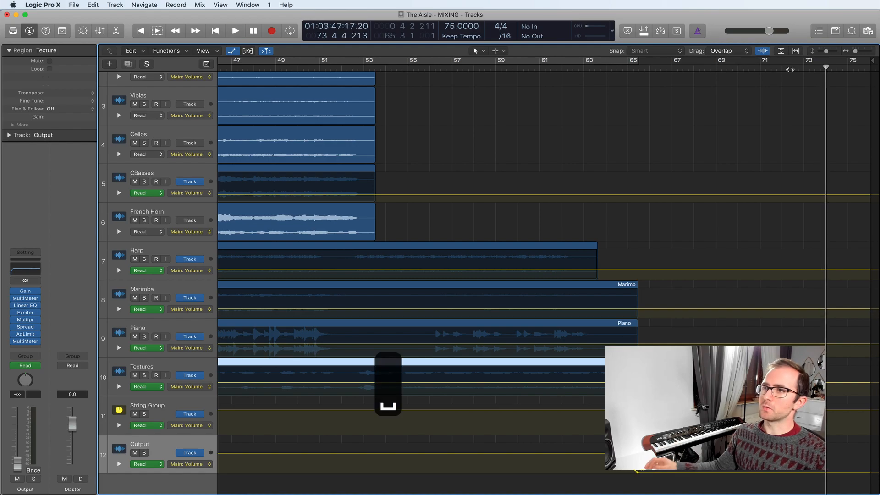
click(553, 63)
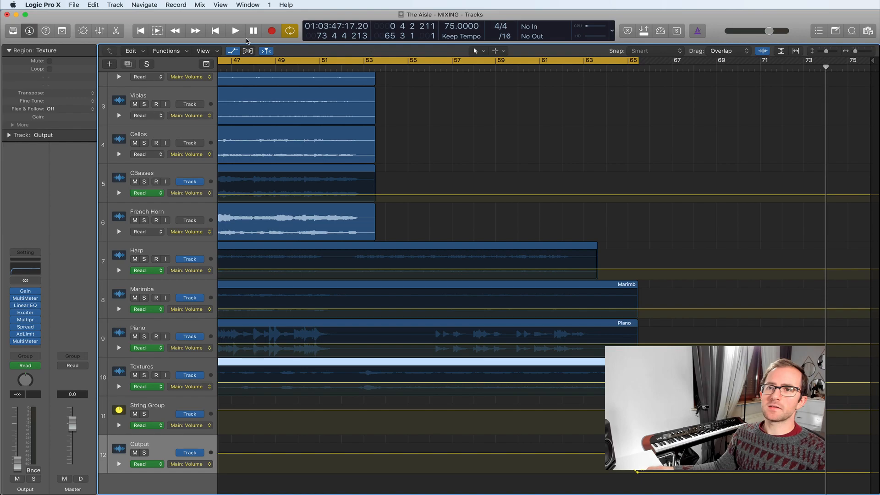
Step: Open the bounce settings for the project or section and make PCM the only destination, leaving MP3 out
click(73, 5)
mouse_move(125, 192)
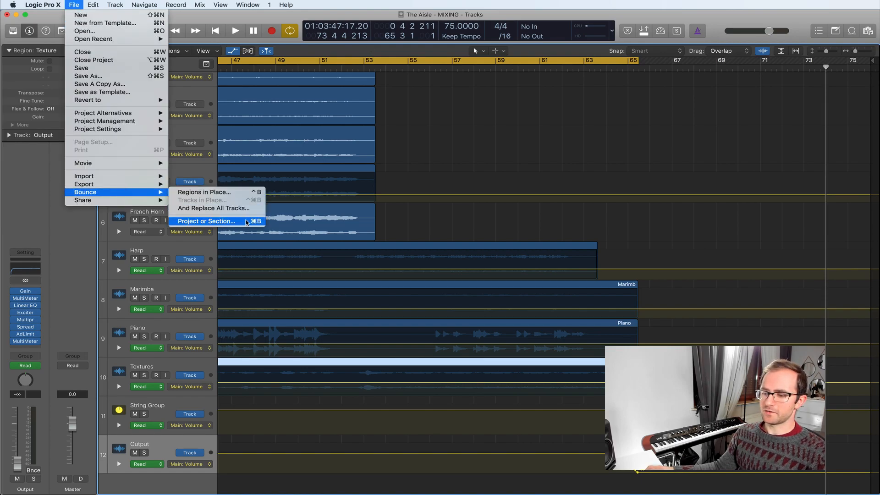
key(super+b)
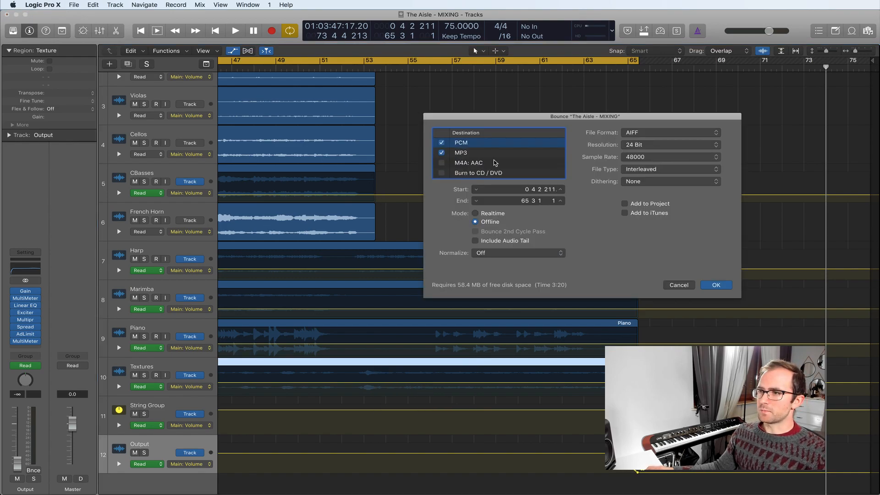
click(441, 142)
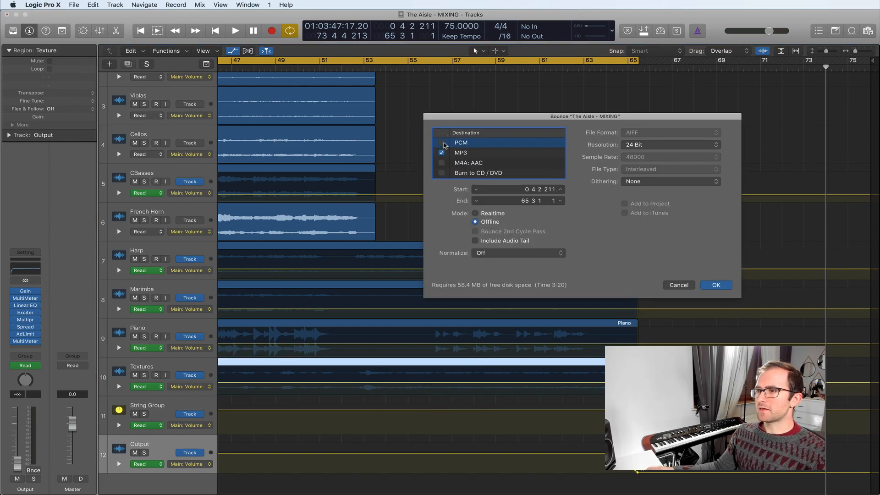
click(477, 156)
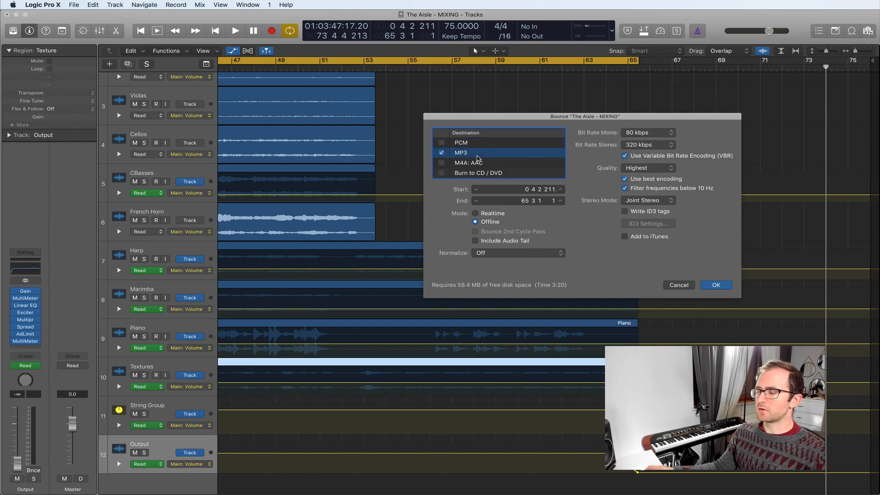
click(441, 153)
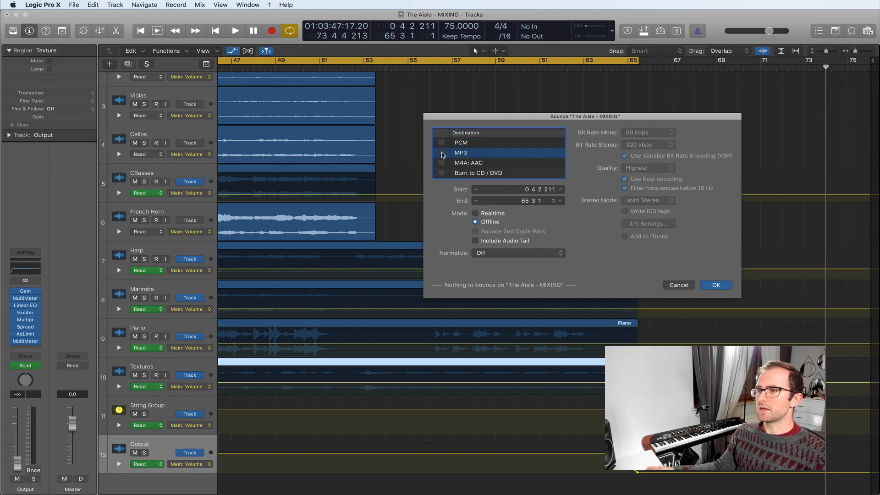
click(442, 143)
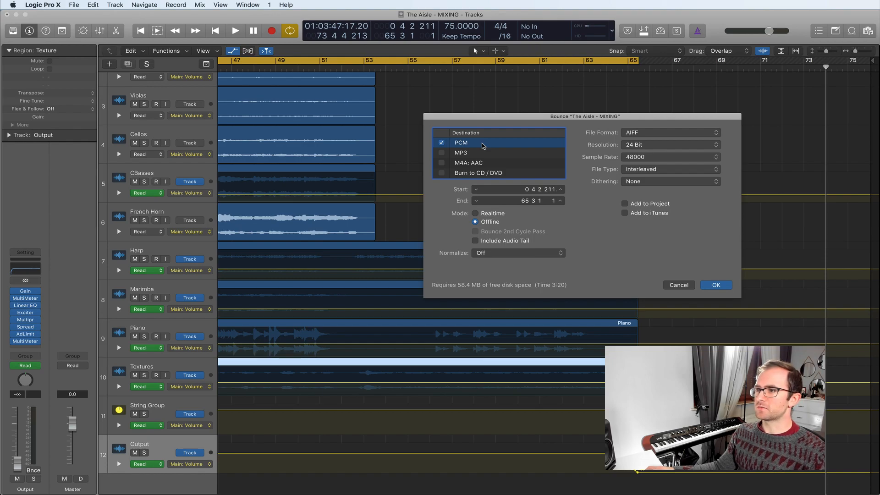
Step: Try the Wave file format for the PCM bounce and return it to AIFF
click(635, 136)
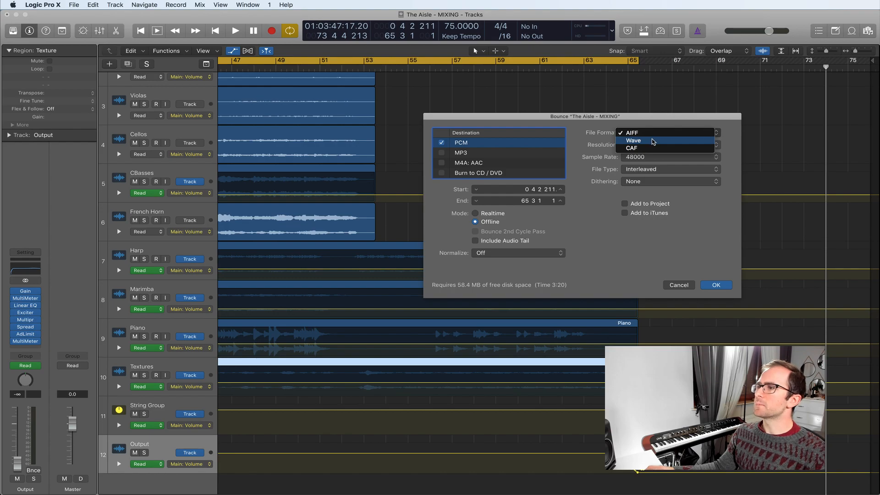
click(654, 141)
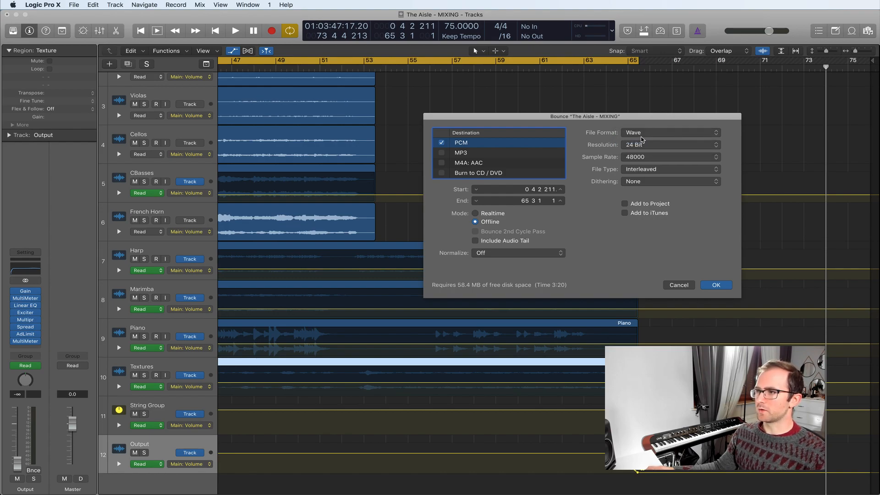
click(643, 138)
click(644, 124)
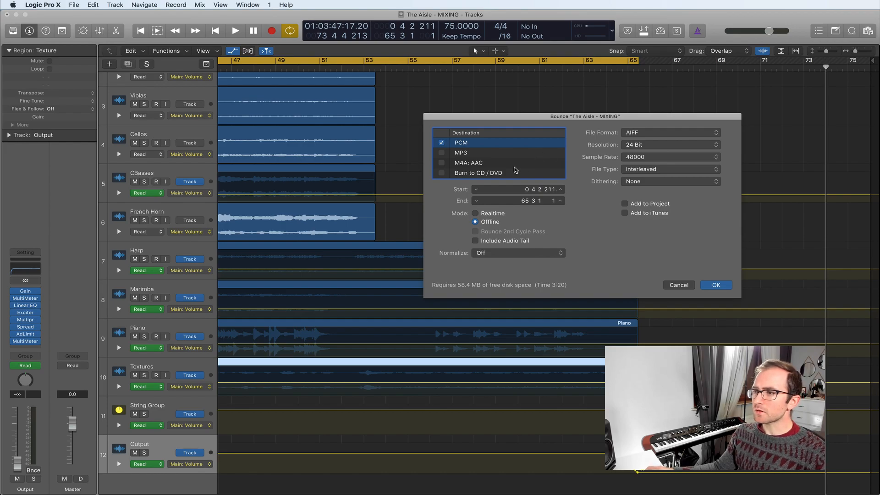
Step: Set the bounce mode to Realtime and accept the bounce settings
click(475, 214)
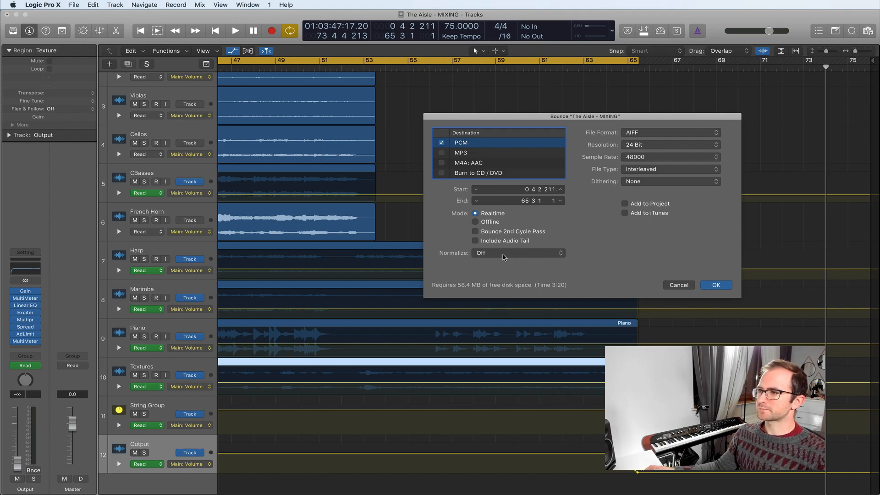
click(723, 286)
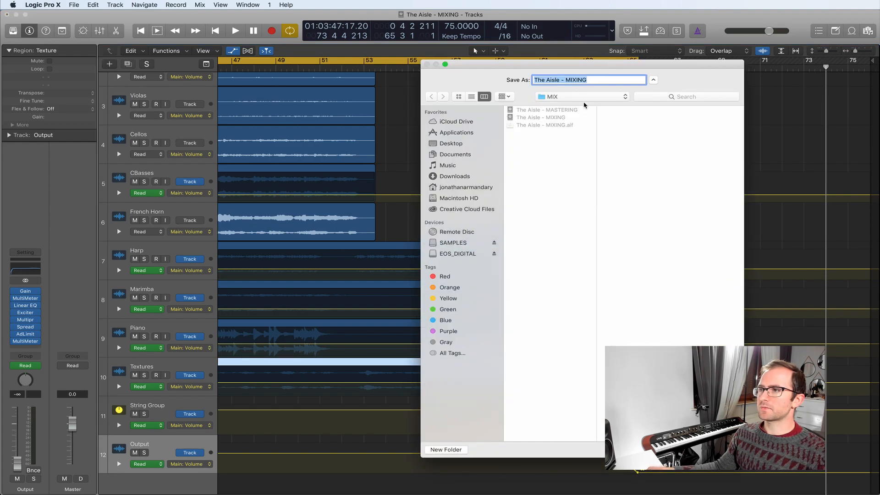
Step: Shorten the bounce's file name to "The Aisle" by removing the "- MIXING" ending
double_click(583, 80)
key(BackSpace)
key(BackSpace)
key(BackSpace)
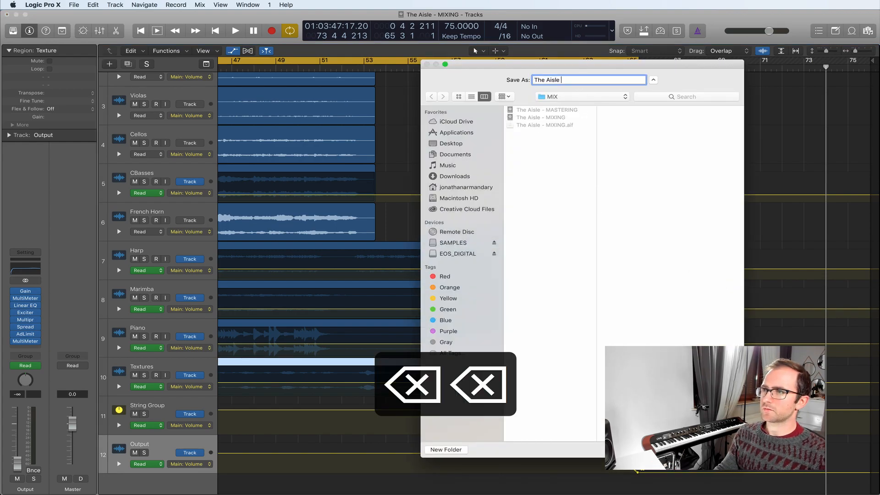